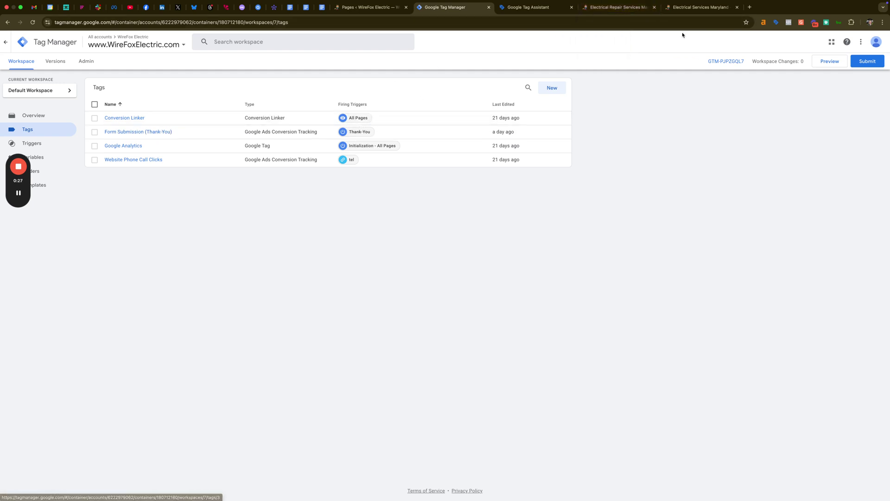
Switch to the Maryland electrical repairs page and scroll to its Request an Estimate form
left_click(622, 8)
scroll(562, 197, "down", 15)
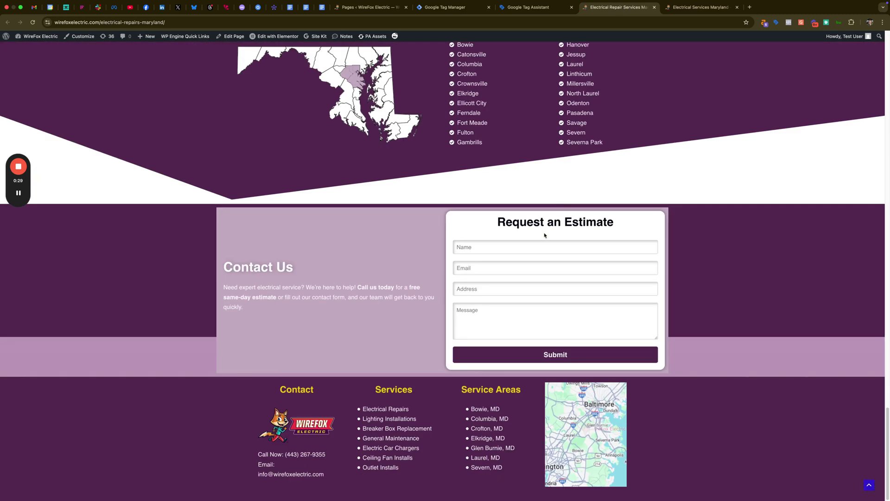
left_click(516, 245)
left_click(492, 230)
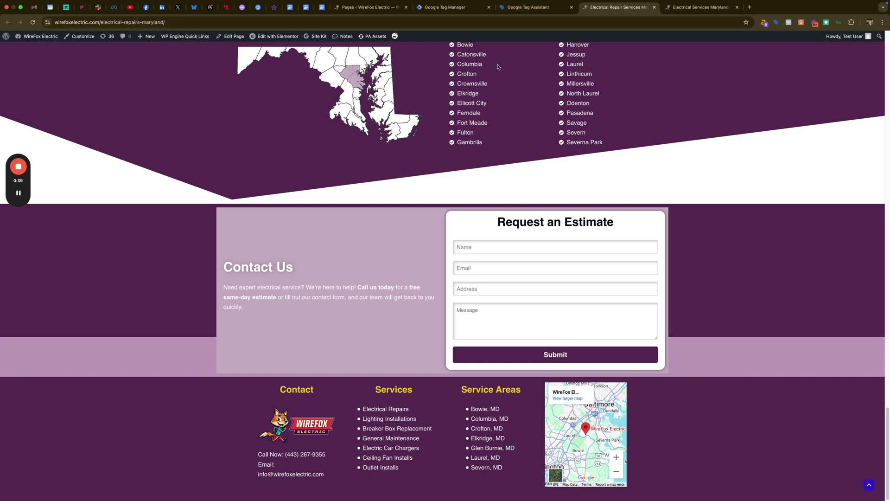
scroll(441, 172, "up", 3)
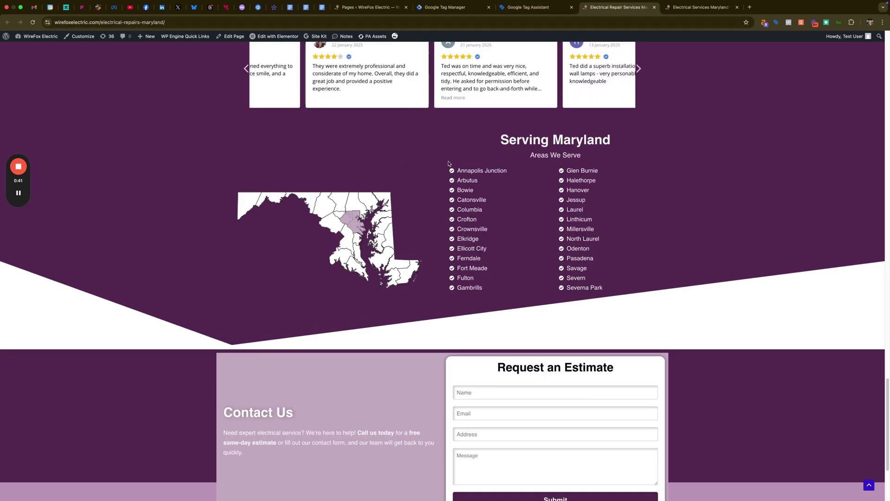
scroll(450, 167, "down", 1)
scroll(460, 160, "down", 2)
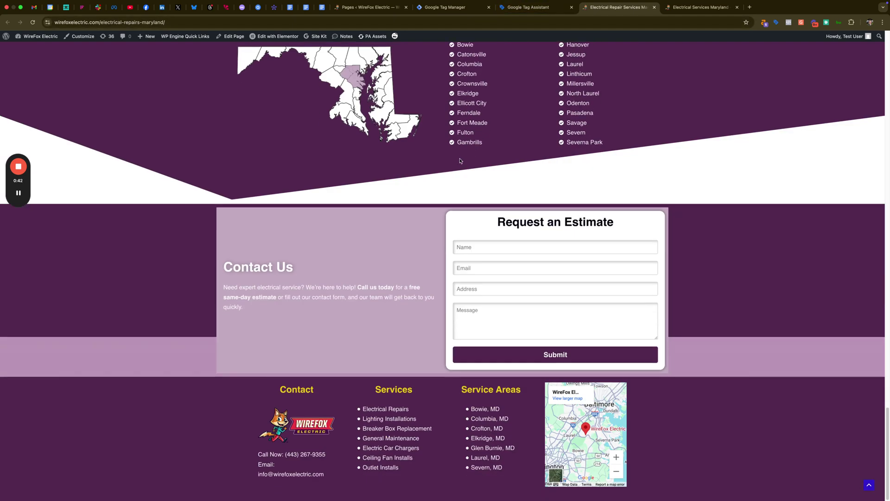
Copy the repairs page address and close the old Tag Assistant session
left_click(166, 22)
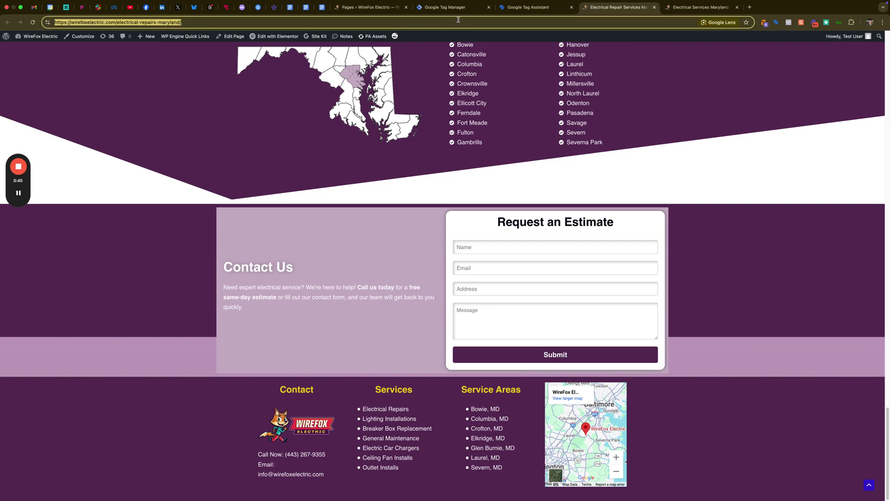
left_click(526, 7)
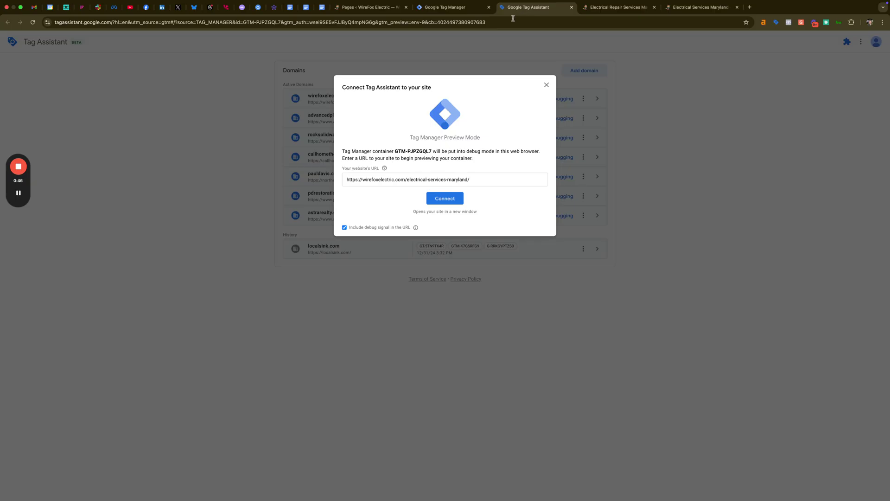
left_click(546, 85)
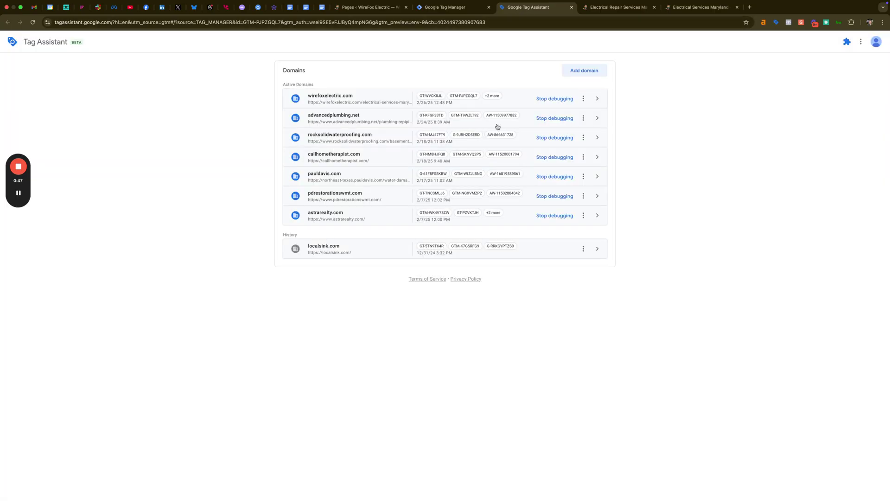
left_click(572, 7)
Start Tag Manager preview and connect it to the electrical-repairs-maryland page
left_click(445, 7)
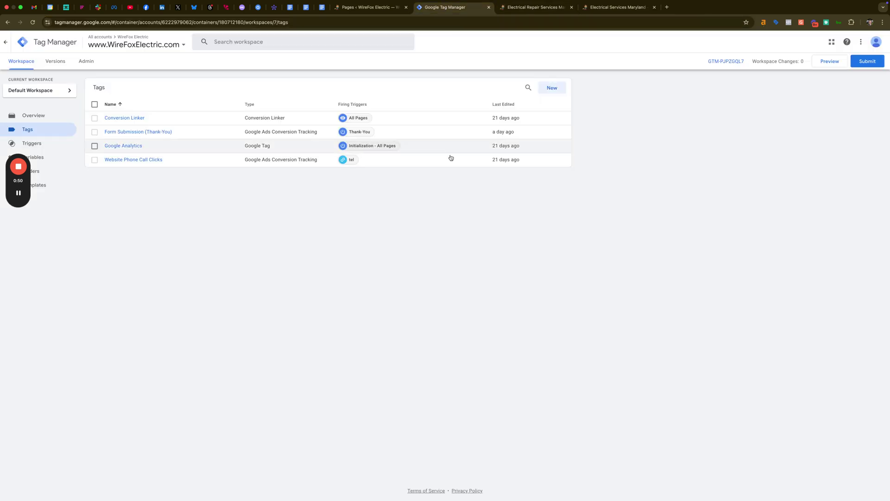
left_click(95, 132)
left_click(828, 62)
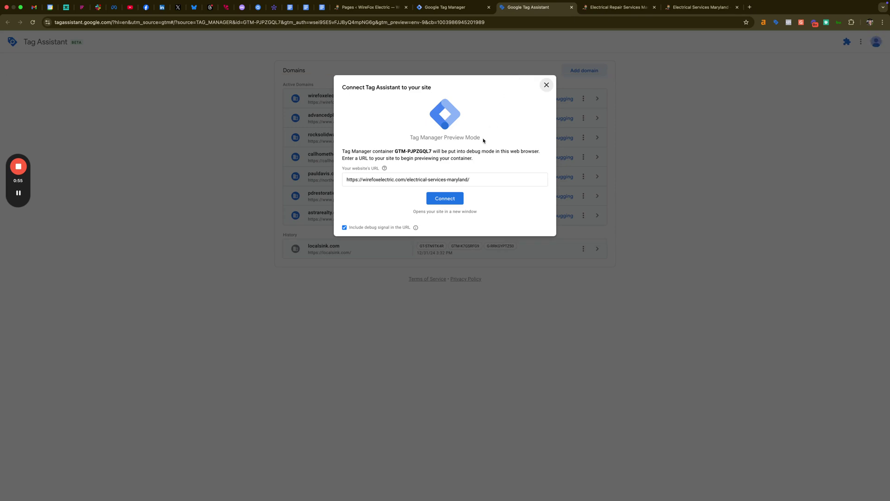
left_click(452, 201)
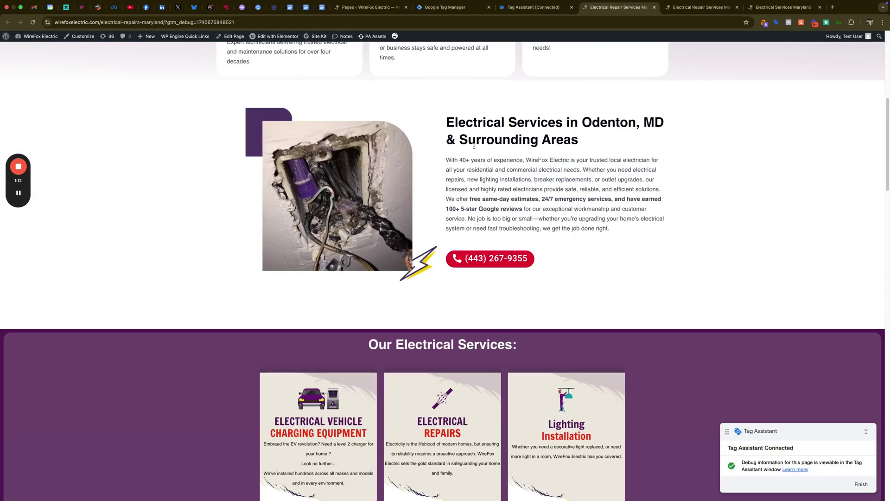
Scroll down to the estimate form and enter 'LocalSink' as the name
scroll(454, 156, "down", 7)
scroll(455, 158, "down", 4)
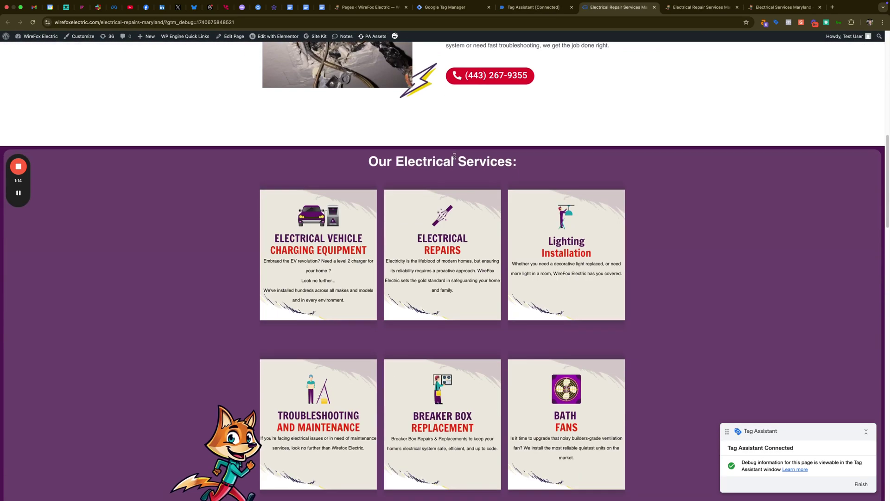
scroll(454, 160, "down", 6)
scroll(454, 162, "down", 4)
scroll(457, 171, "down", 8)
scroll(464, 190, "down", 5)
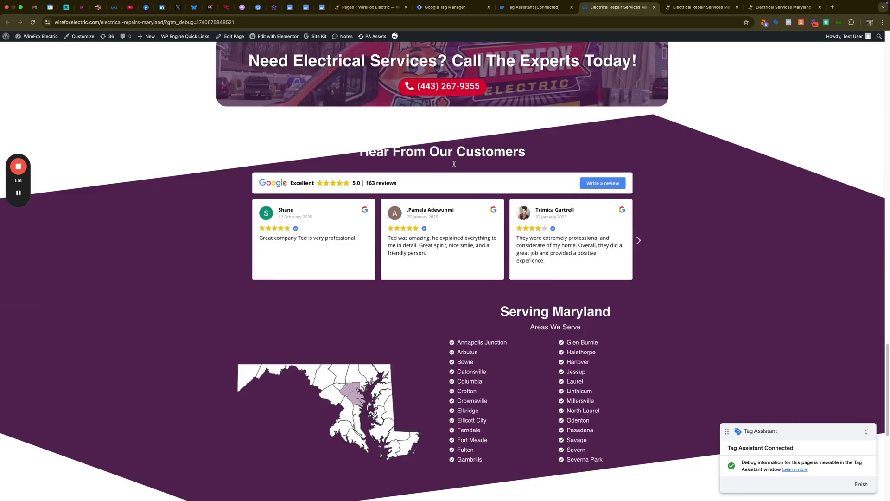
scroll(473, 213, "down", 7)
left_click(486, 246)
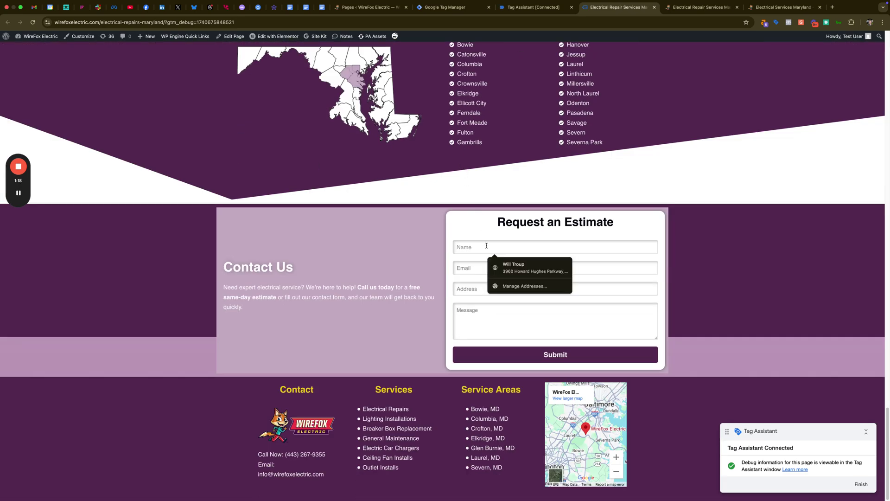
type("LocalSink")
key("Tab")
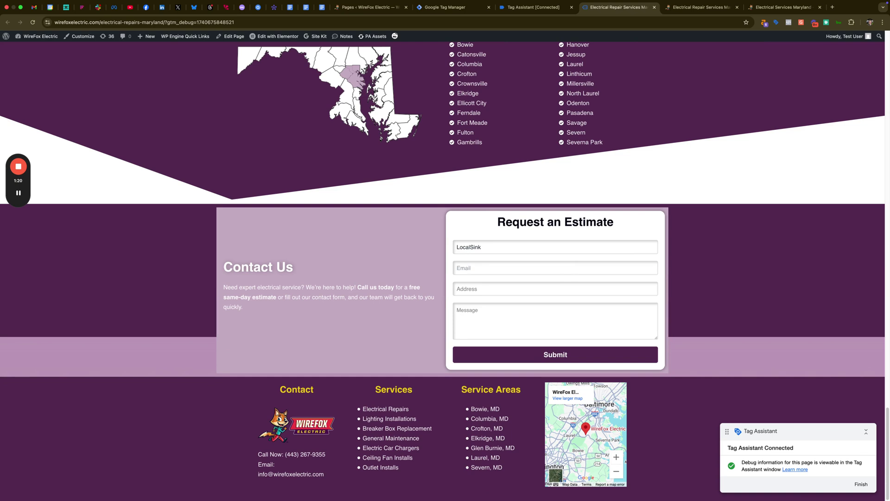
Autofill the saved email and address, and start the message with 'T TEST'
left_click(525, 287)
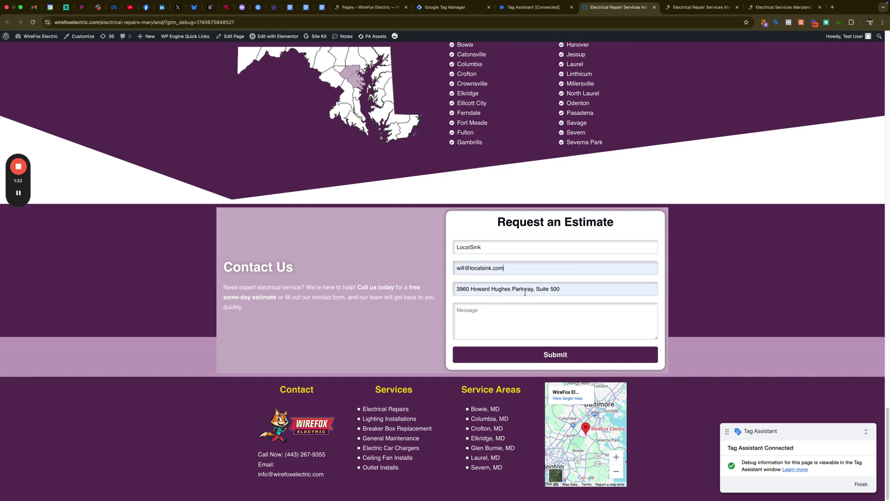
left_click(617, 315)
type("T")
type(" TEST")
Dismiss Tag Assistant's Connected! notice and return to the top of the repairs page
left_click(523, 8)
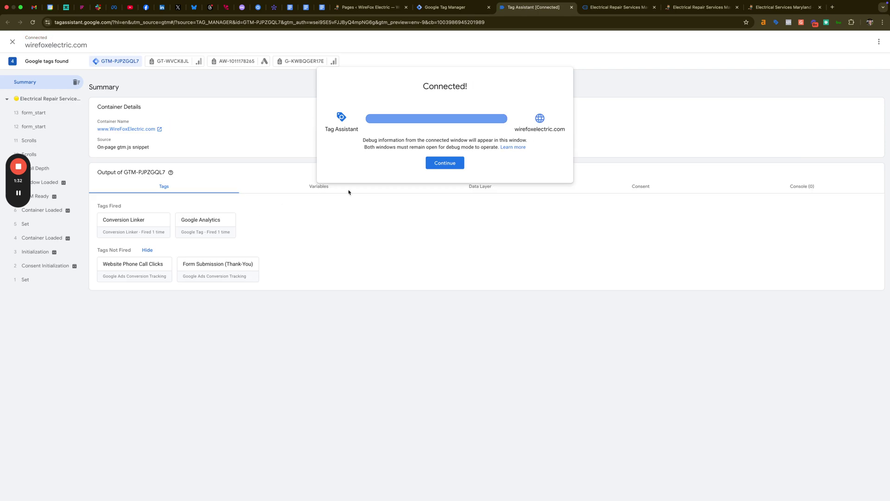
left_click(434, 166)
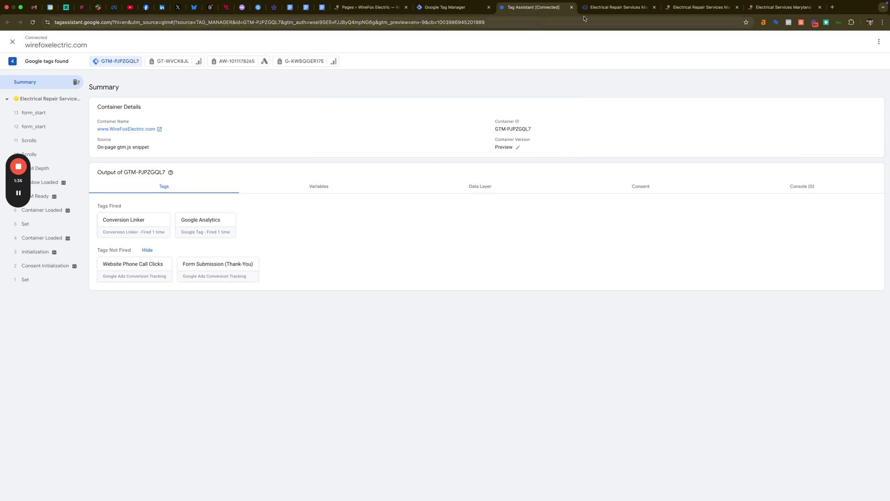
left_click(618, 7)
scroll(548, 179, "up", 4)
scroll(496, 232, "up", 5)
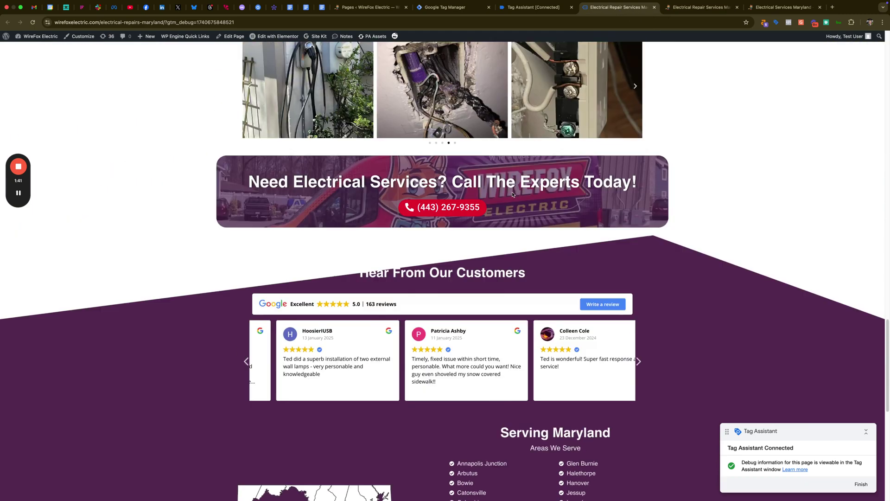
scroll(450, 278, "up", 2)
Tap the phone link, check fired tags in Tag Assistant, and cancel the calling app
left_click(446, 283)
left_click(533, 7)
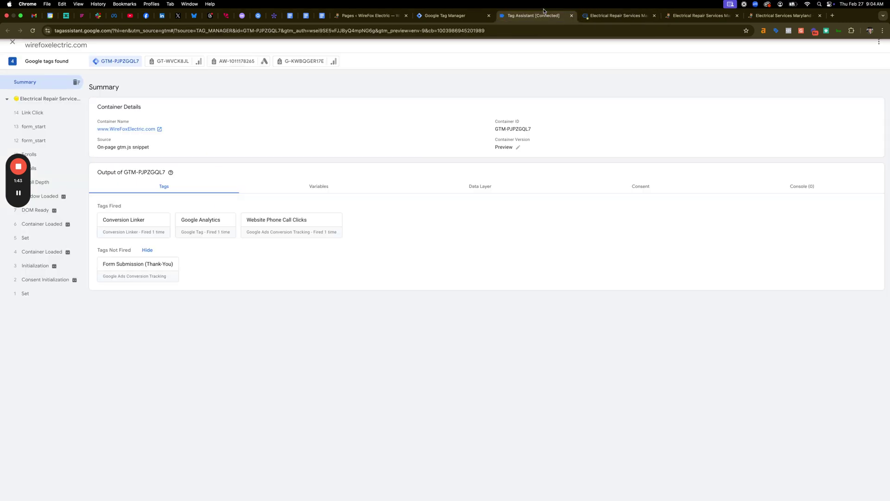
left_click(604, 7)
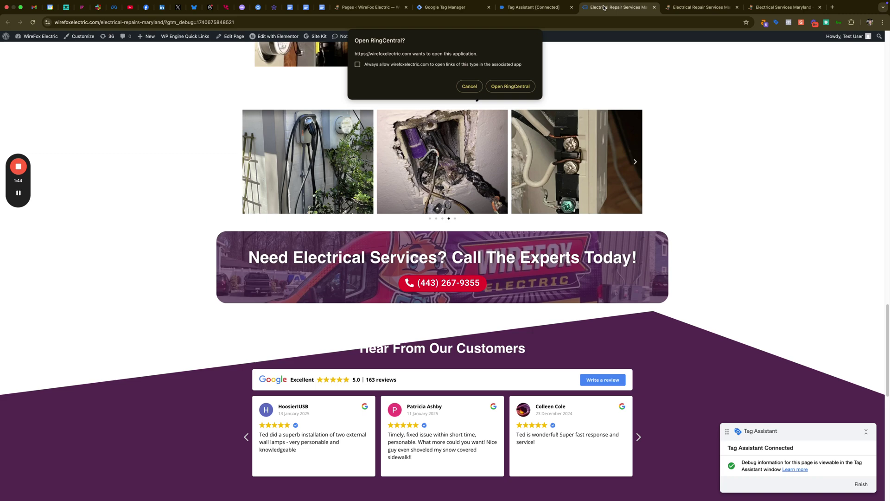
left_click(469, 86)
scroll(501, 200, "down", 6)
scroll(500, 201, "down", 3)
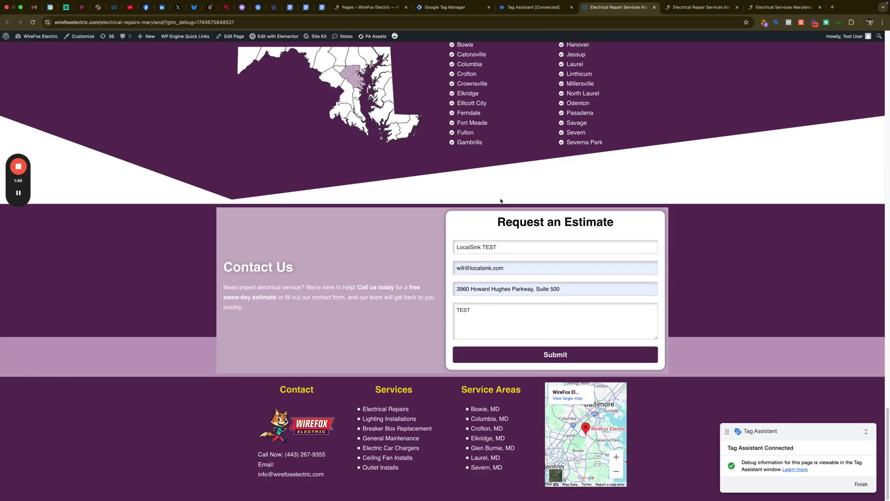
left_click(556, 359)
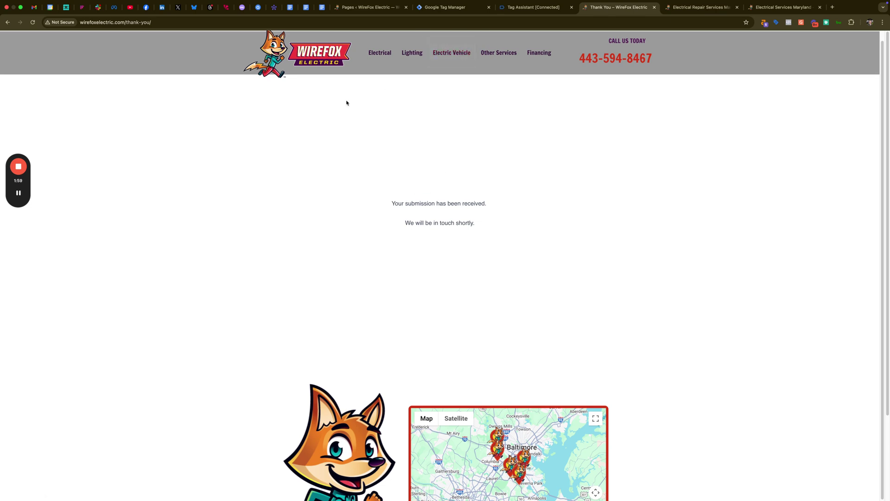
left_click(533, 7)
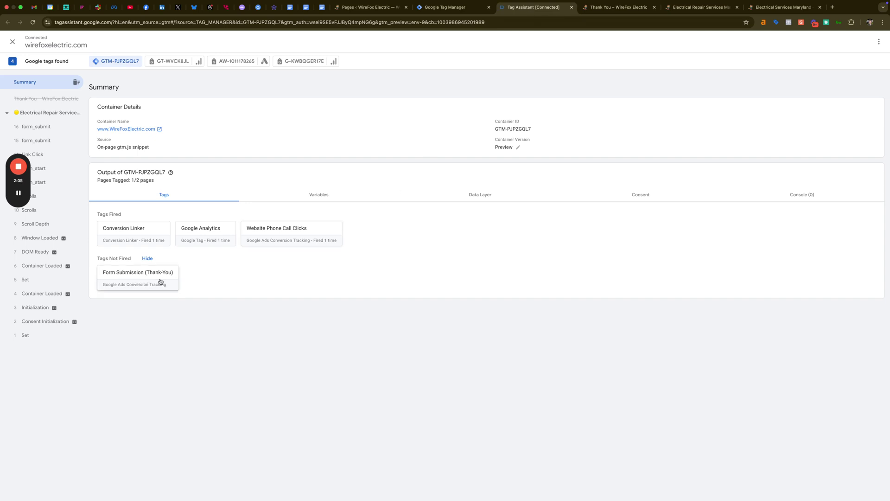
left_click(604, 8)
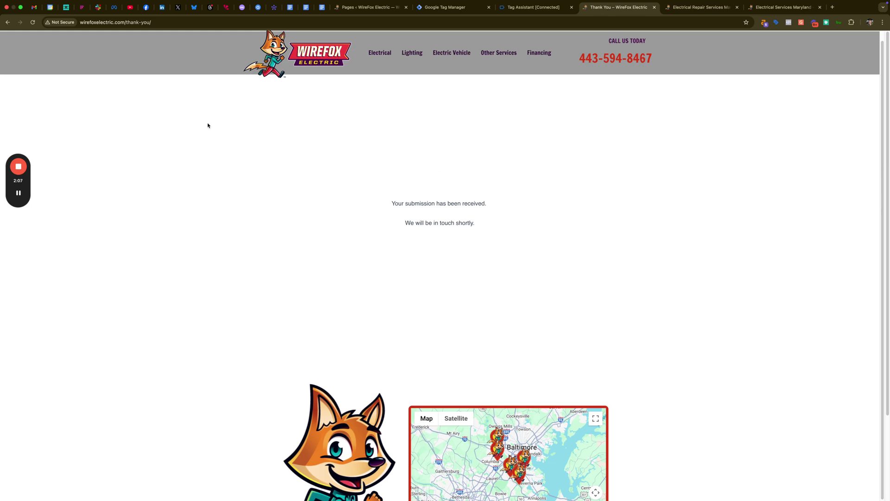
left_click(158, 23)
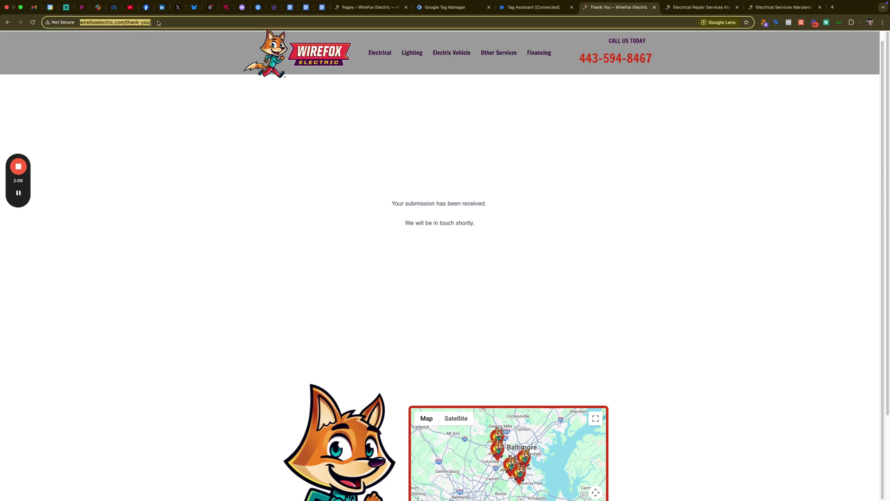
left_click(108, 33)
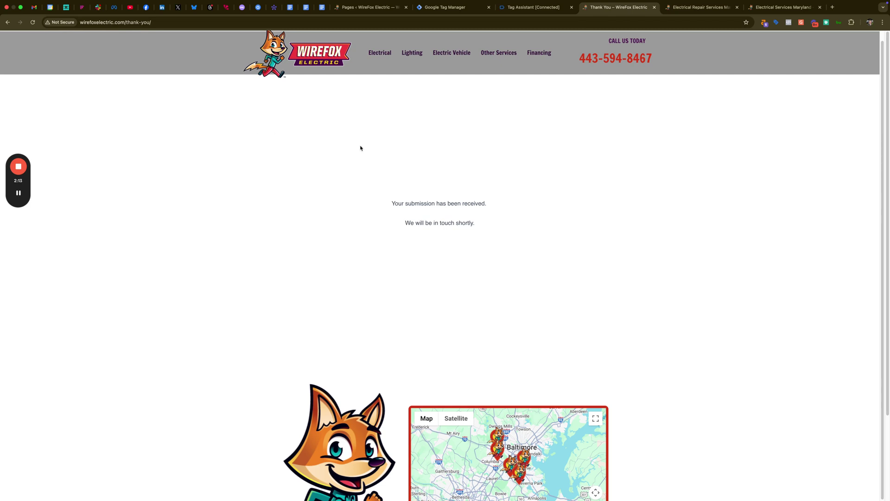
scroll(360, 148, "down", 3)
scroll(434, 170, "up", 3)
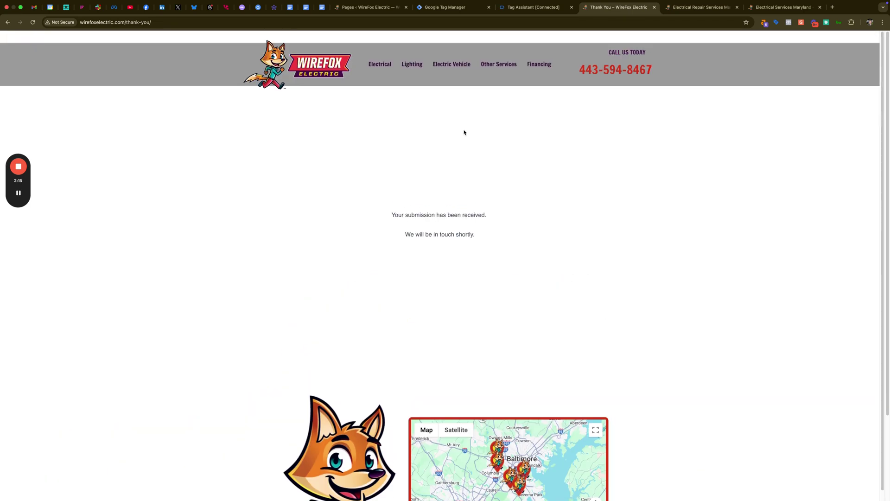
left_click(65, 25)
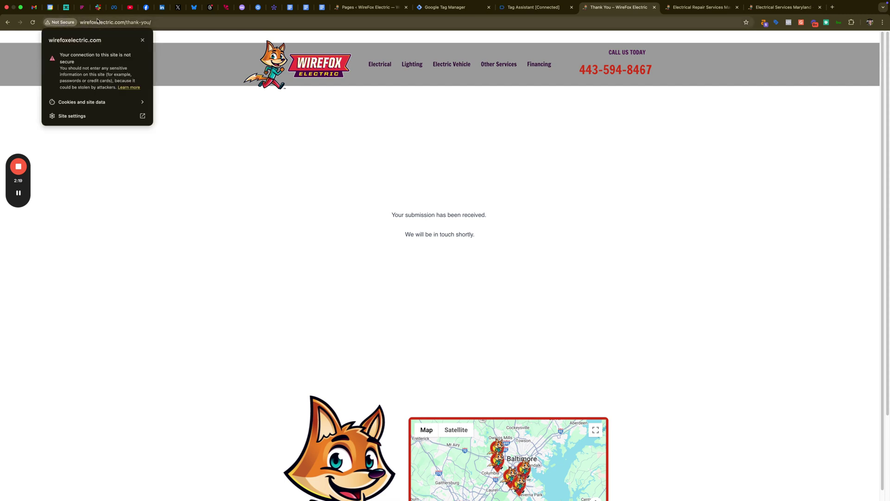
left_click(124, 22)
left_click(158, 24)
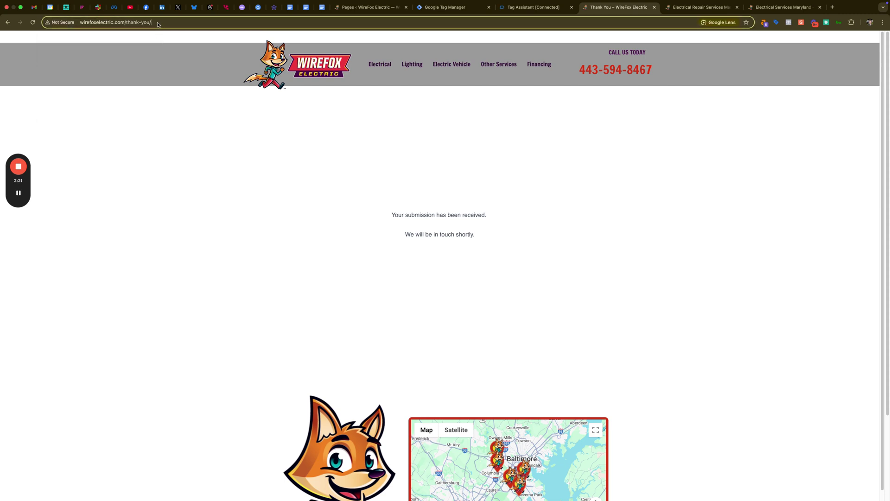
left_click(64, 24)
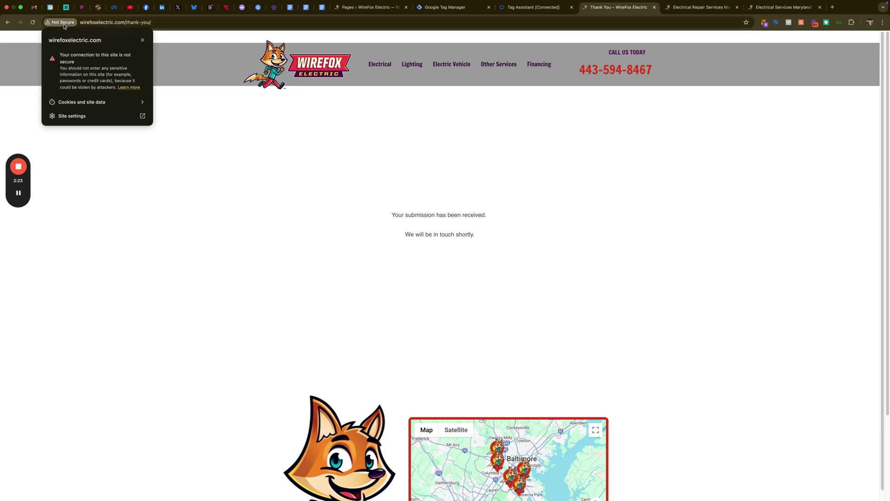
left_click(270, 113)
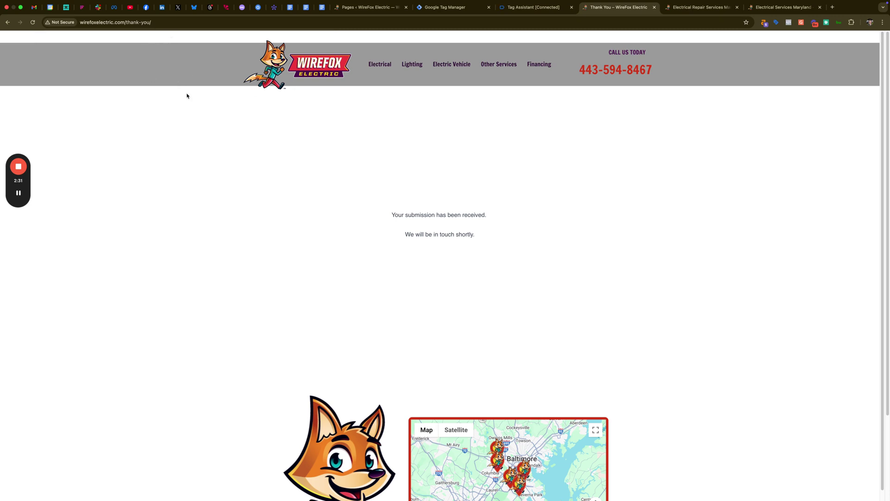
left_click_drag(152, 22, 127, 23)
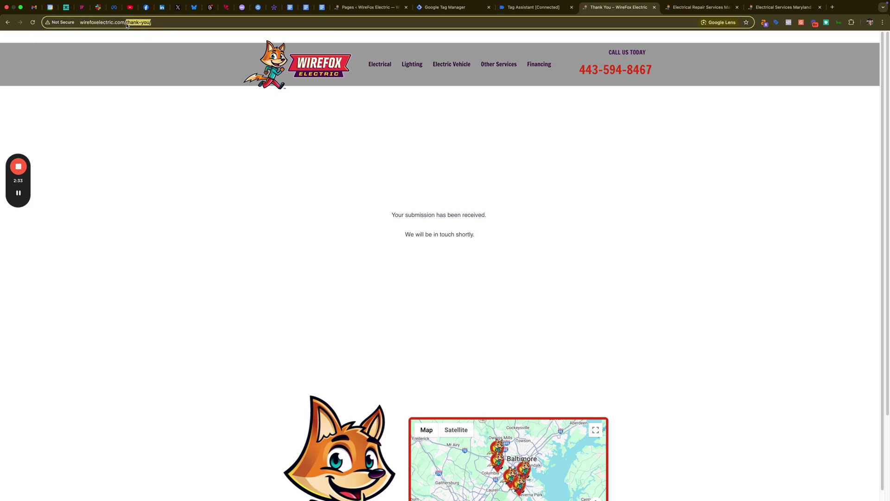
left_click(167, 74)
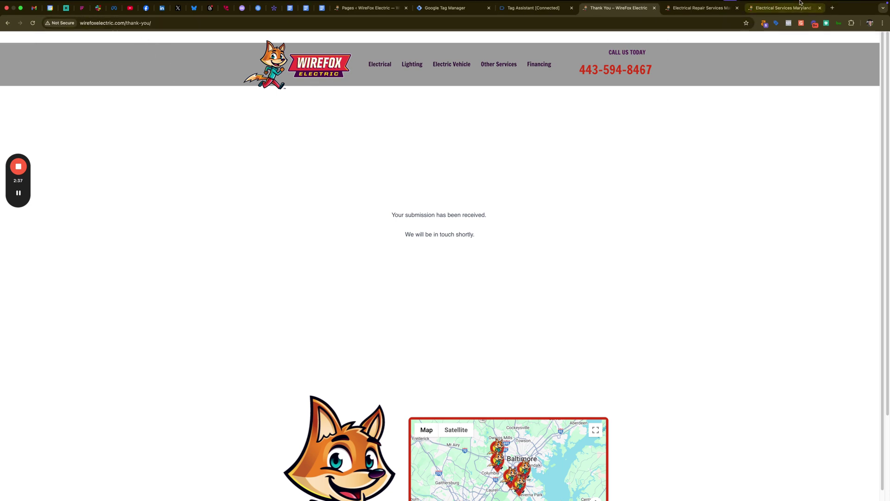
Place the Electrical Services Maryland tab beside Tag Assistant and copy its address
left_click(700, 16)
left_click_drag(767, 18, 603, 16)
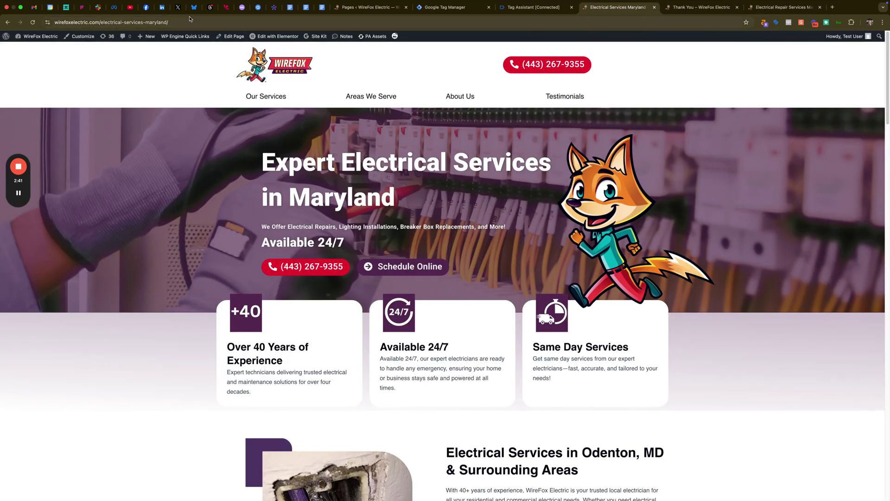
left_click(549, 24)
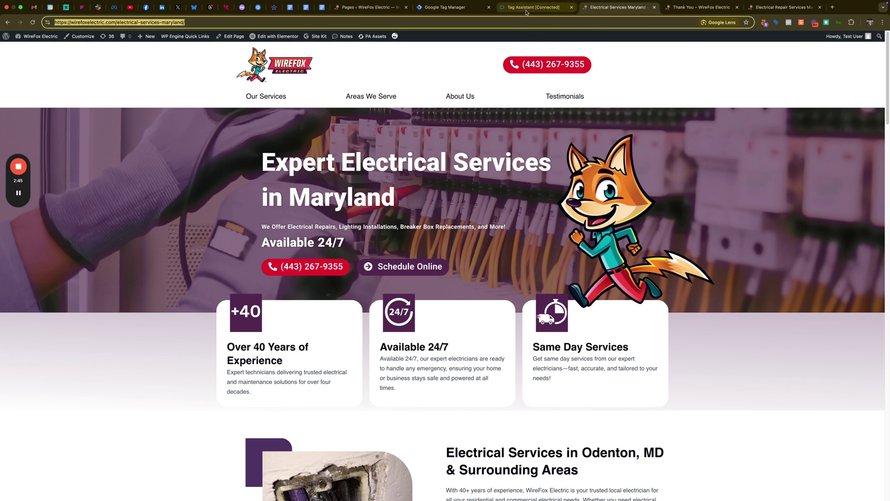
Close the old debug session and start a new preview with the electrical-services-maryland URL
left_click(552, 8)
left_click(570, 7)
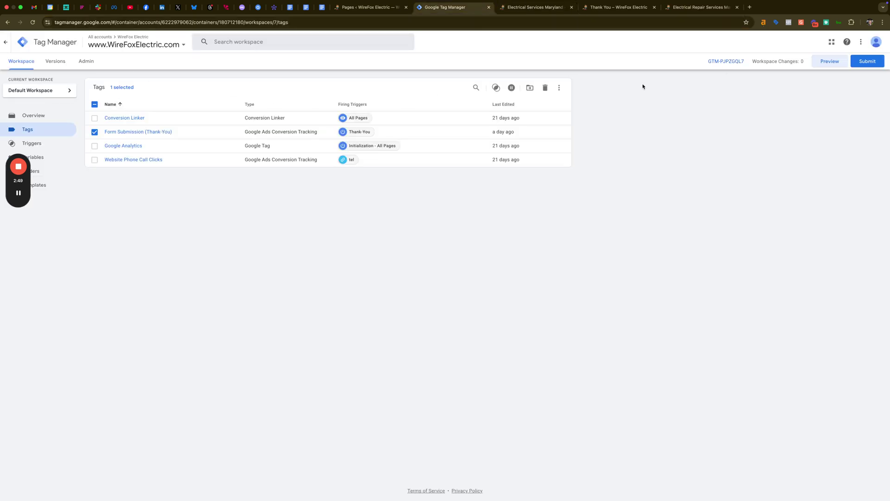
left_click(825, 62)
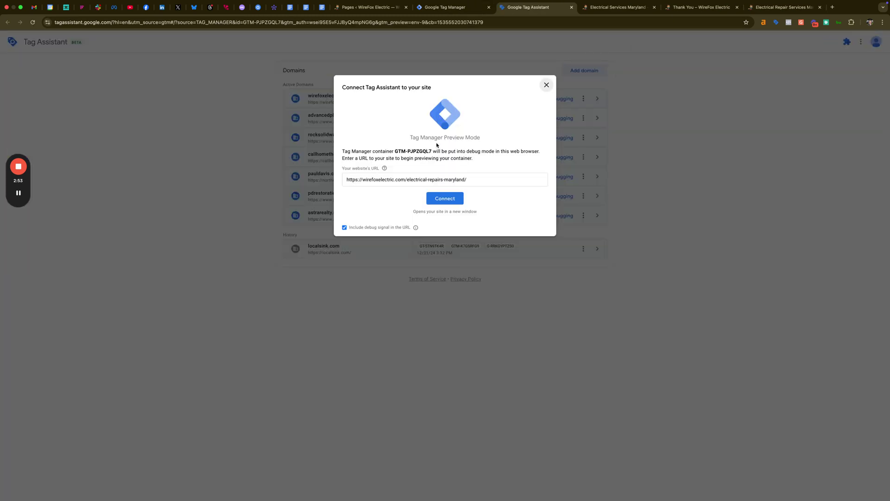
triple_click(459, 183)
type("https://wirefoxelectric.com/electrical-services-maryland/")
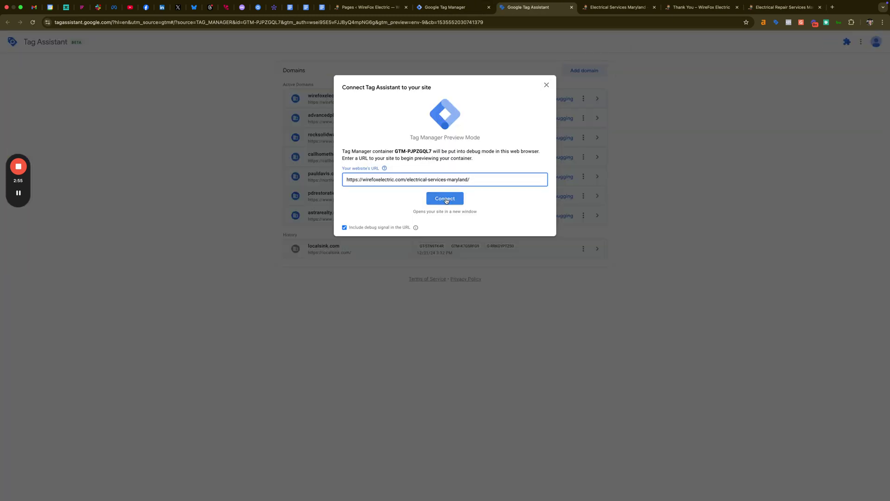
Connect preview mode to the services page and scroll to the estimate form
left_click(445, 198)
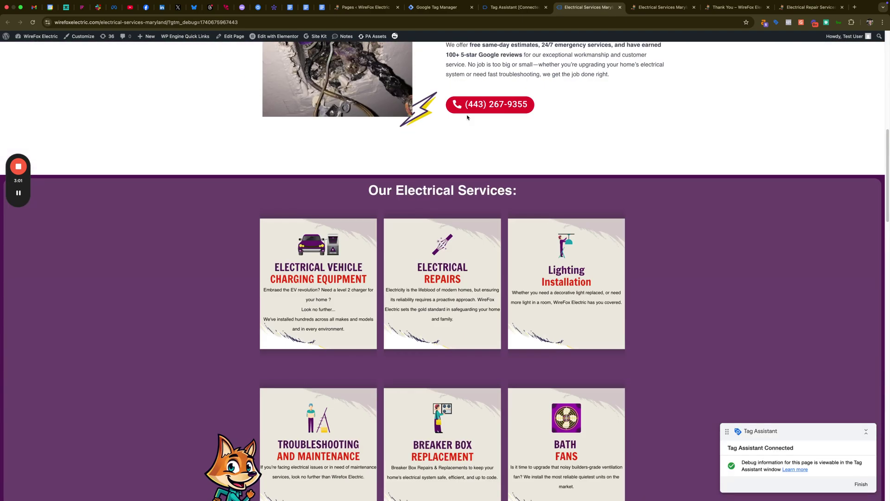
scroll(466, 121, "down", 10)
scroll(466, 121, "down", 10)
scroll(466, 121, "down", 10)
Autofill the estimate form, mark the name as TEST, and submit it
left_click(490, 246)
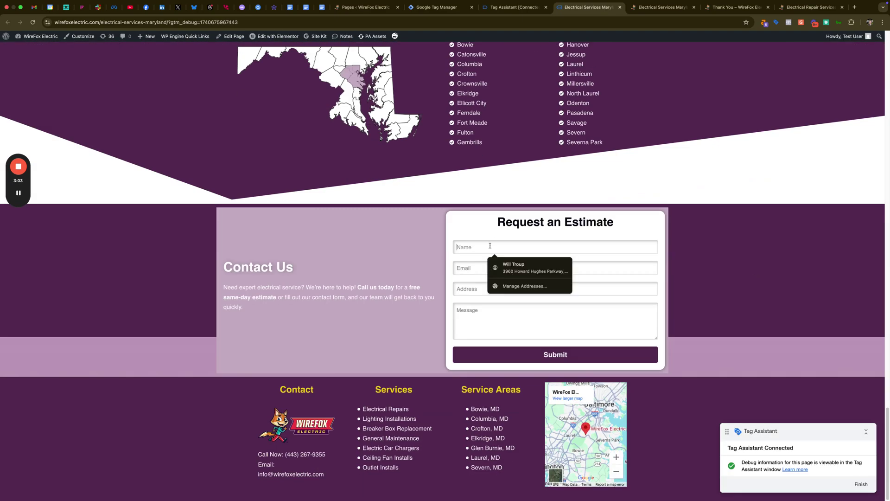
left_click(506, 267)
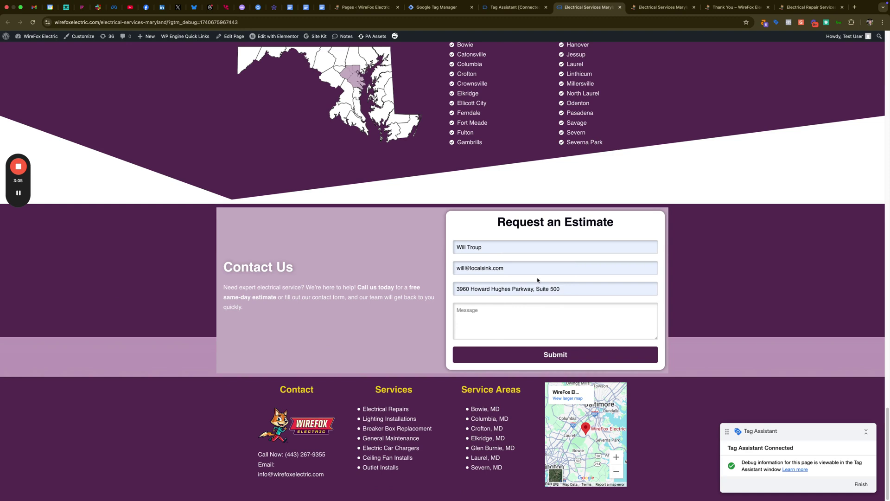
type("TEST")
left_click(540, 246)
type("TEST")
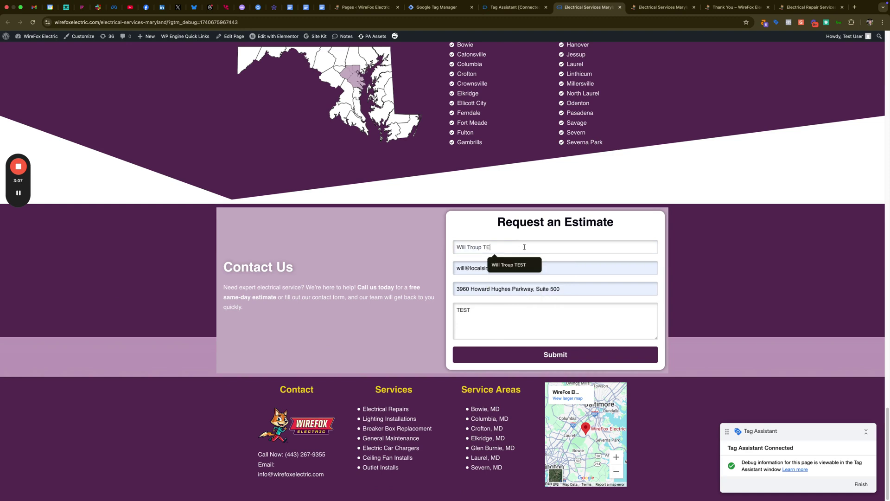
left_click(580, 358)
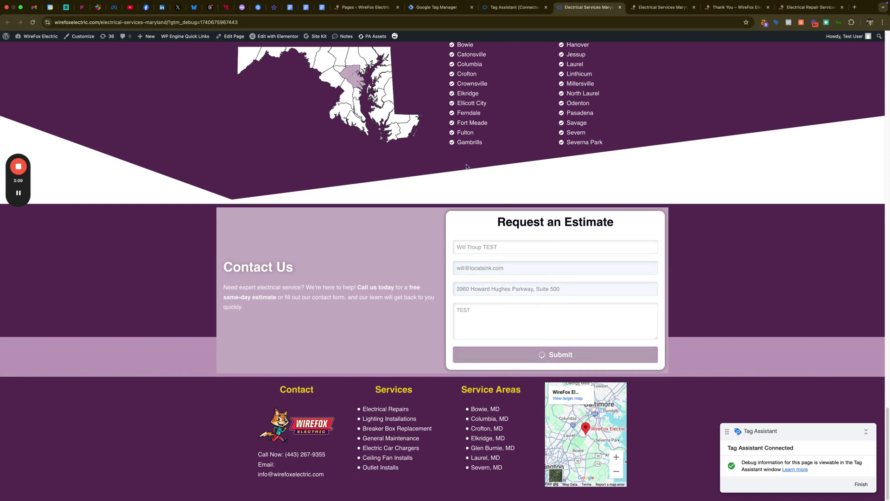
Dismiss Tag Assistant's connection notices to view the fired tags
left_click(503, 13)
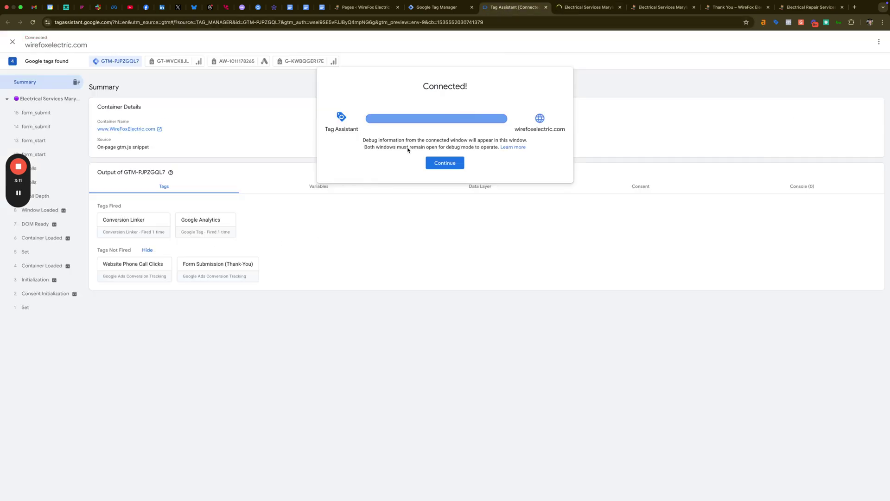
left_click(444, 162)
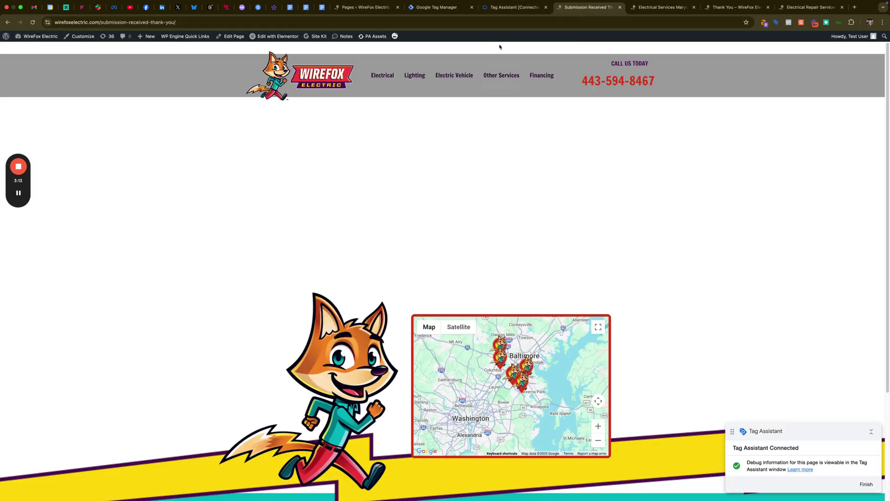
left_click(501, 6)
left_click(445, 165)
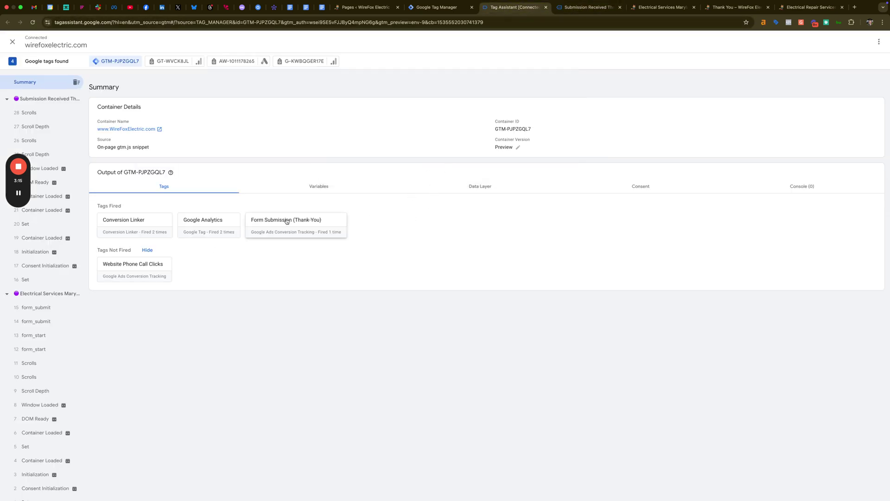
left_click(646, 8)
Select the electrical-services-maryland path and compare it with the other WireFox tabs
left_click(202, 23)
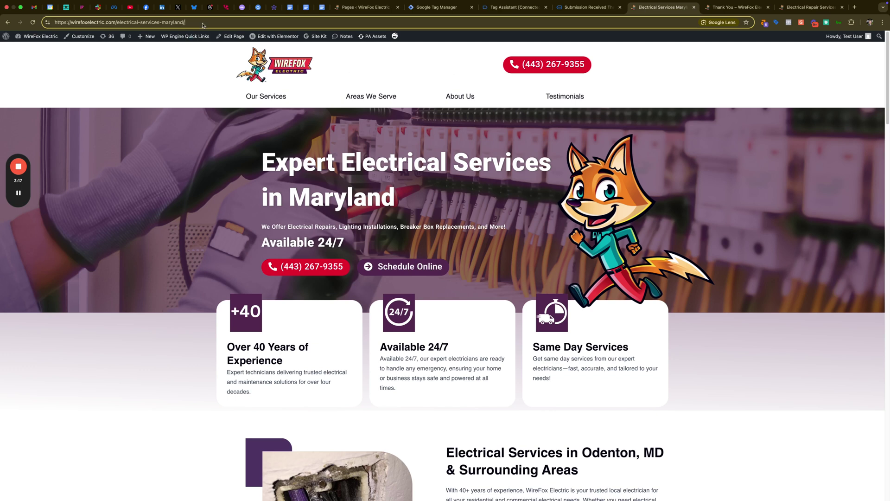
left_click_drag(201, 23, 118, 26)
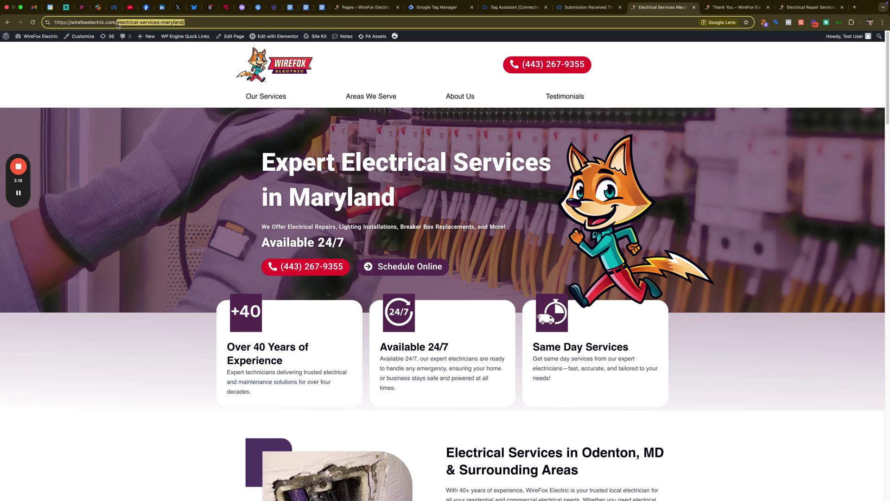
left_click(737, 7)
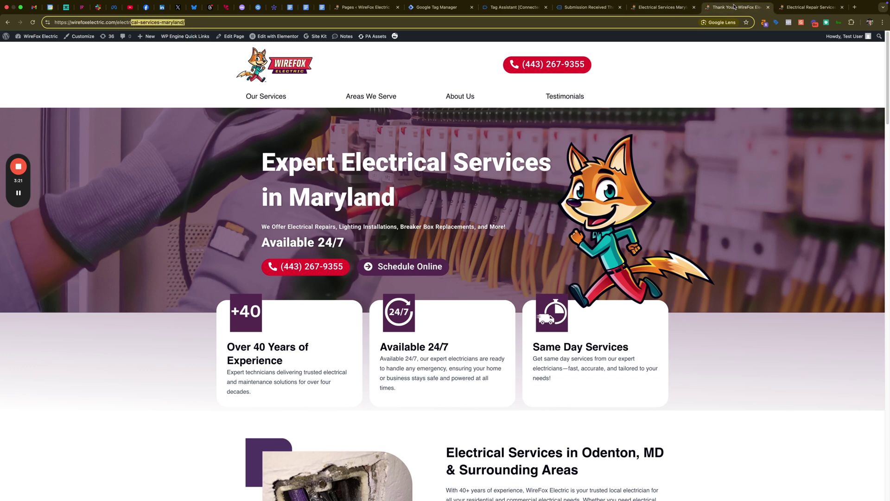
left_click(799, 6)
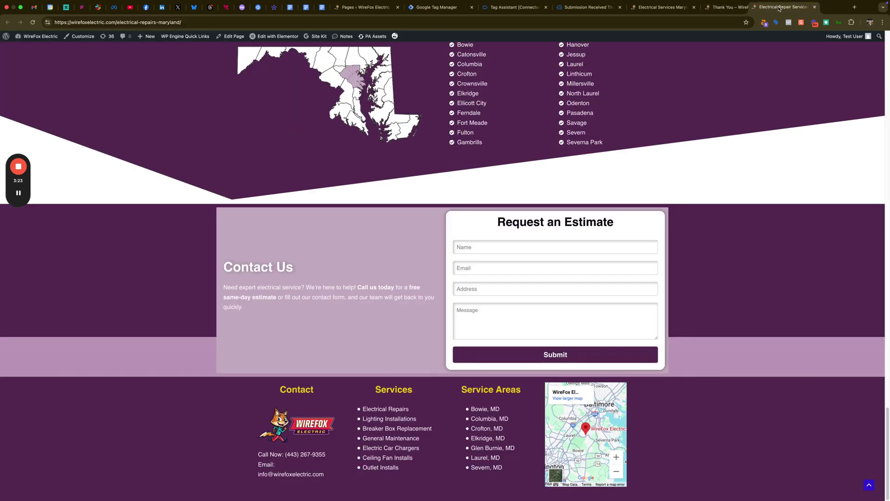
left_click(663, 8)
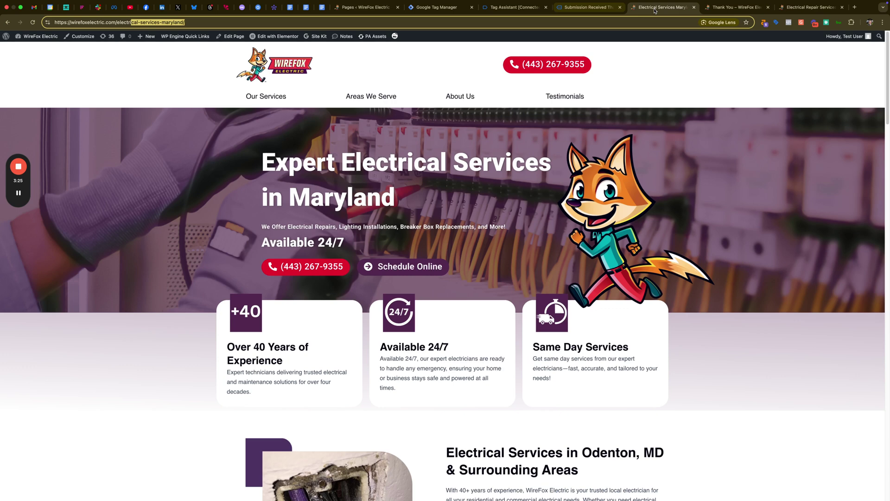
left_click(608, 9)
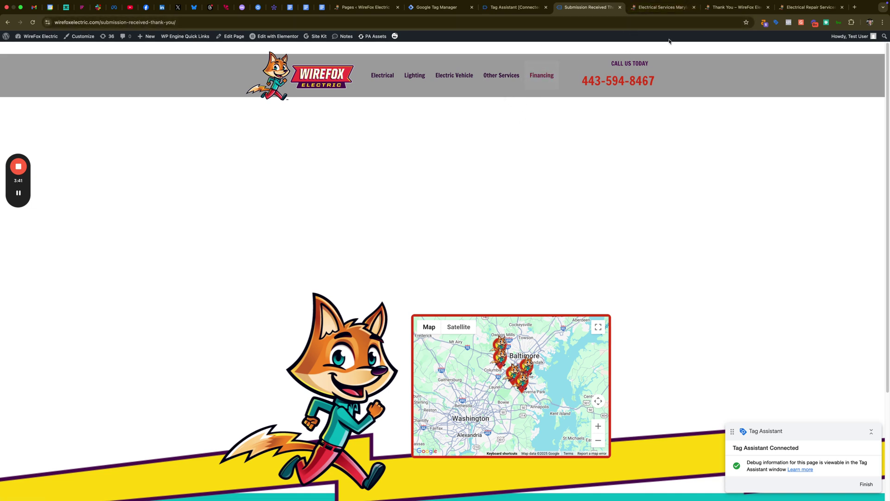
Compare the old thank-you address with submission-received-thank-you, then return to Tag Assistant's summary
left_click(662, 11)
left_click(729, 12)
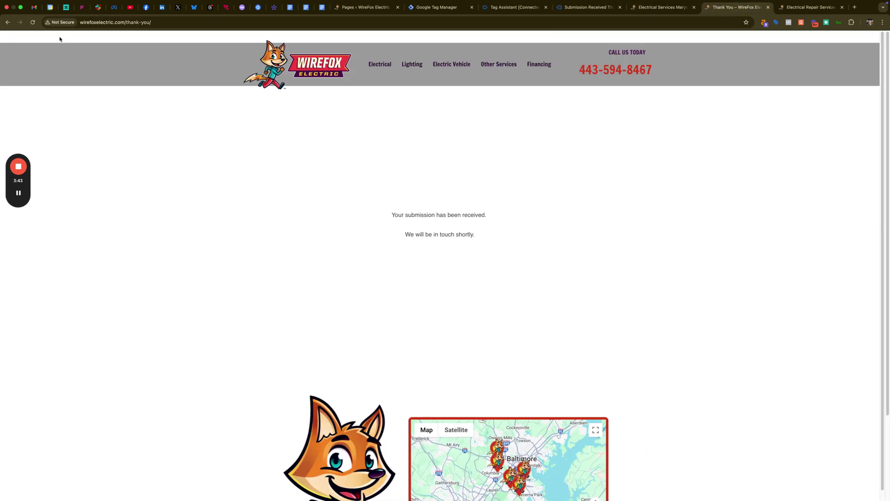
left_click(154, 23)
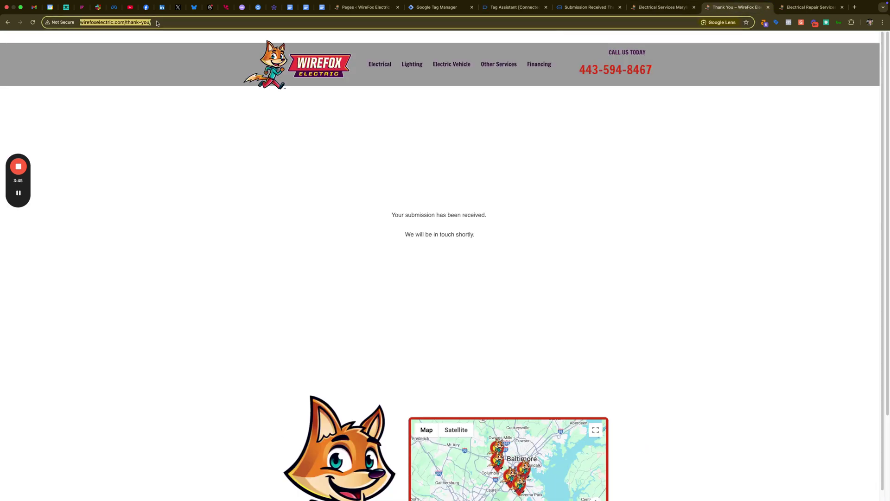
left_click(809, 8)
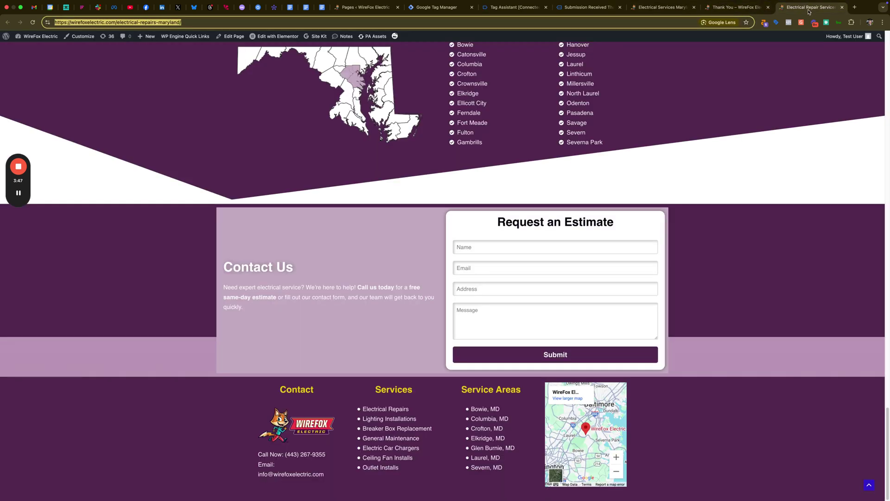
left_click(658, 7)
left_click(588, 7)
left_click(654, 8)
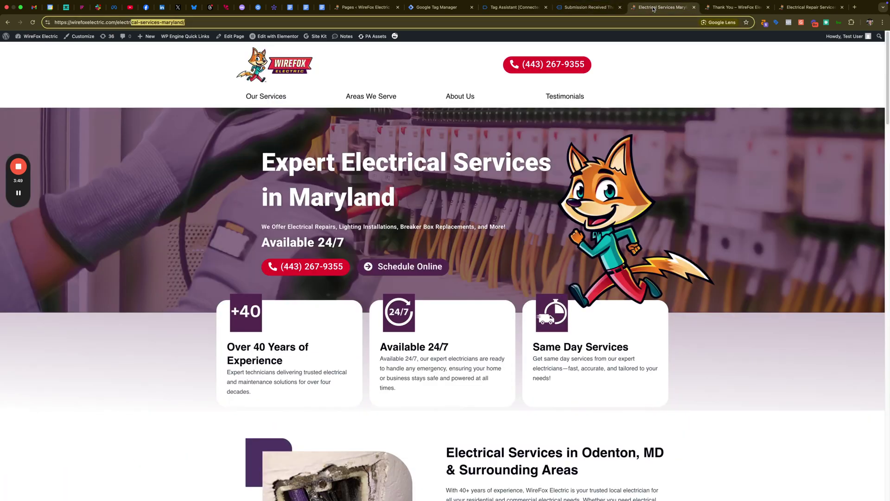
left_click(586, 8)
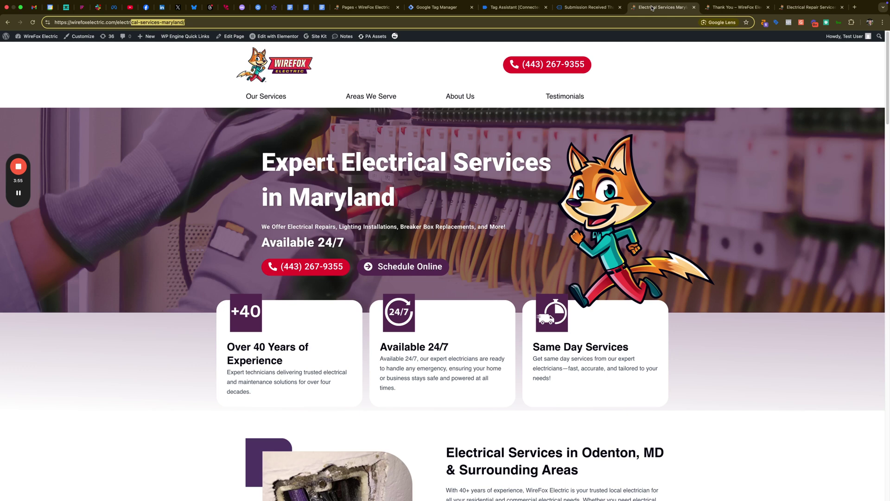
left_click(658, 8)
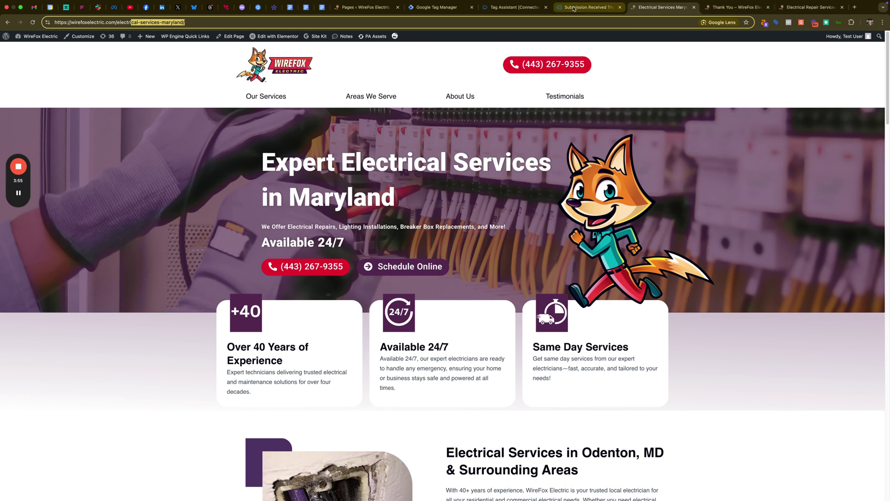
left_click(396, 72)
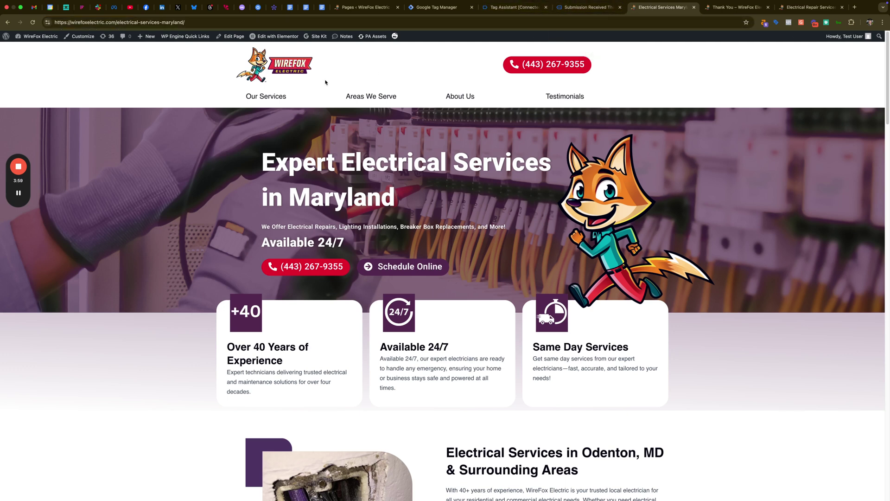
mouse_move(511, 7)
left_click(510, 18)
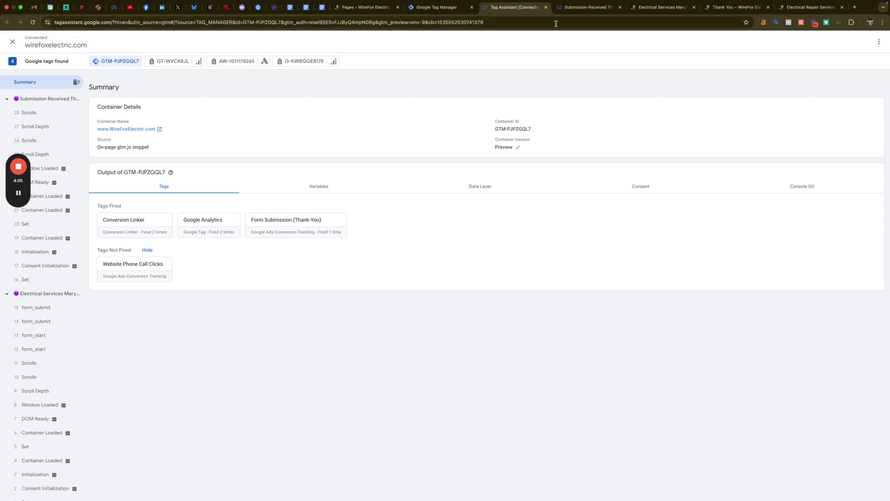
left_click(570, 10)
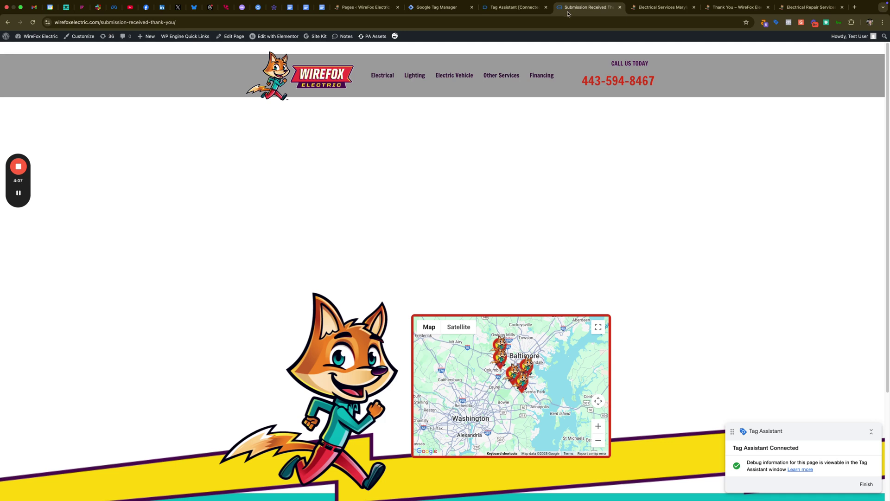
left_click(150, 22)
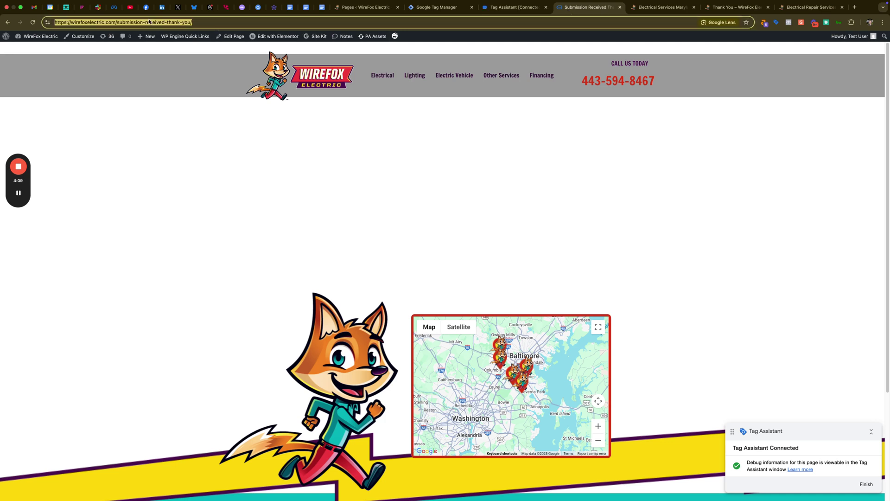
left_click(190, 22)
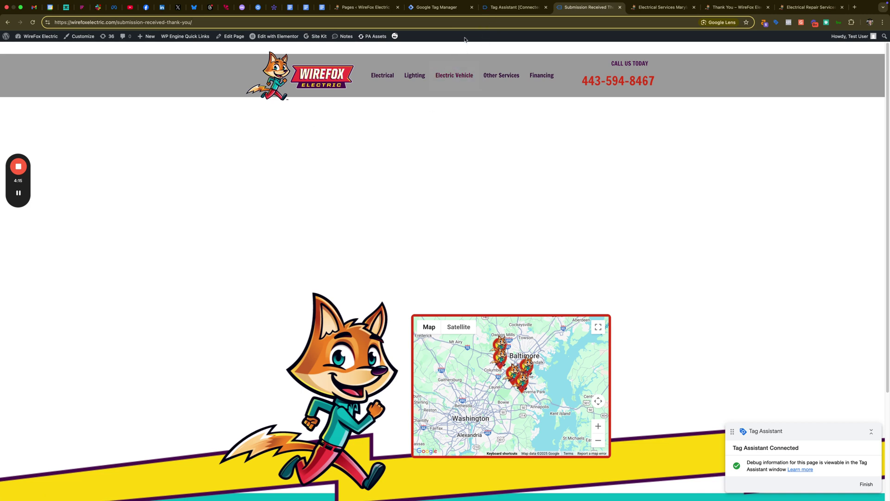
left_click(506, 8)
left_click(582, 8)
left_click(503, 13)
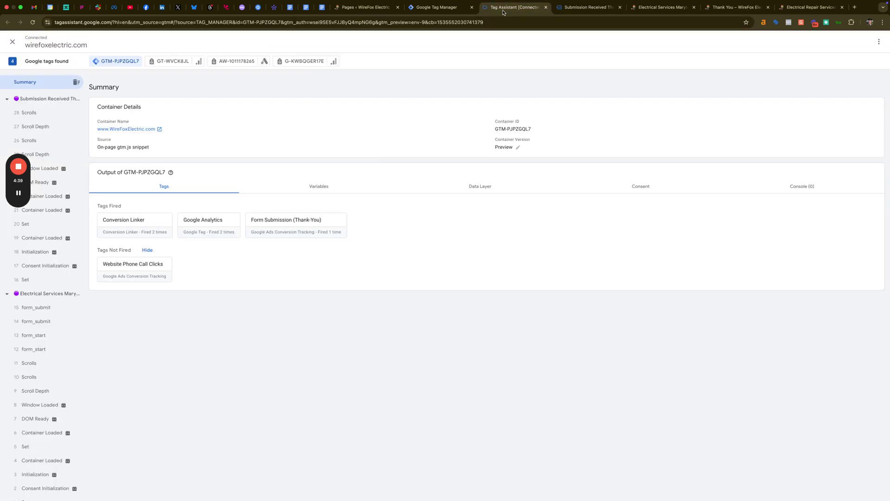